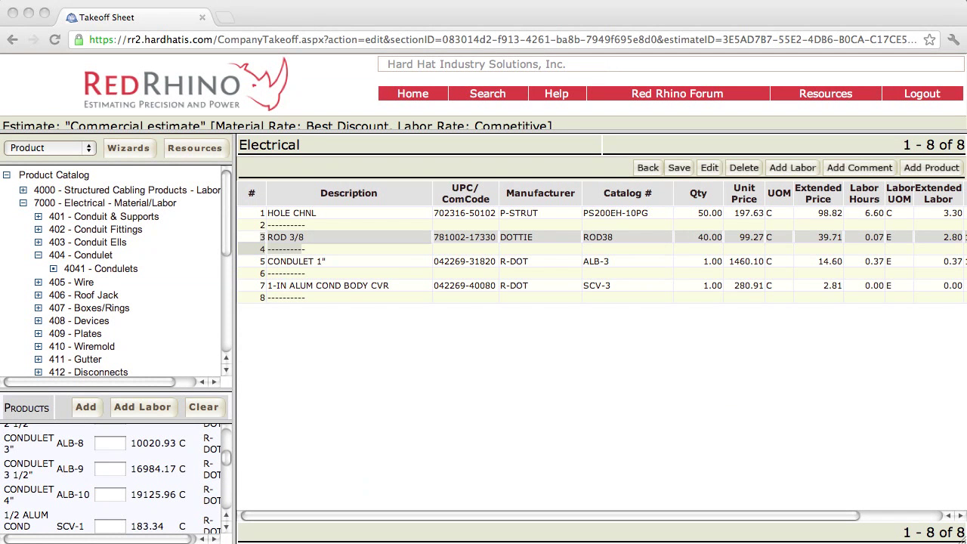
# - List the 11005 - Panels products from the 8000 - Electrical - Labor Only category, collapsing category 7000
pyautogui.click(166, 64)
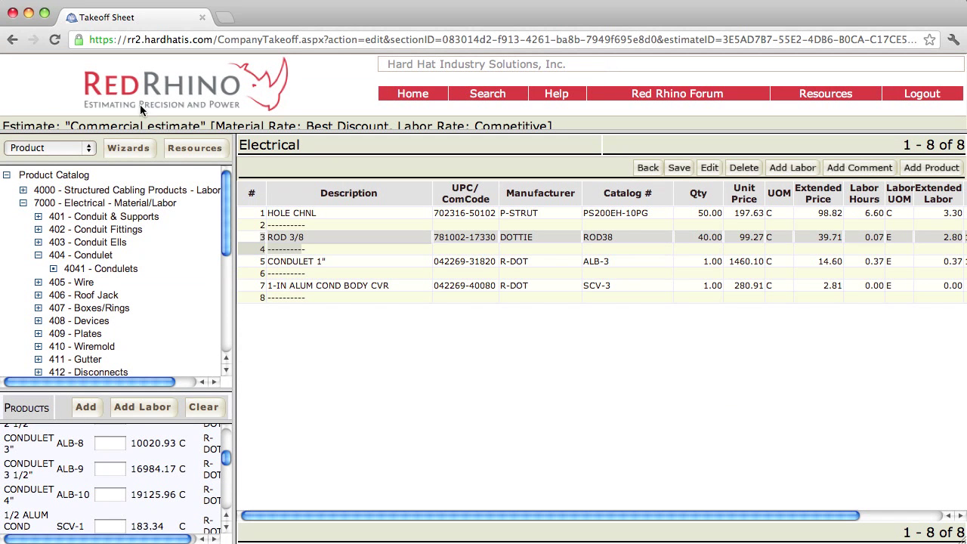
pyautogui.click(23, 203)
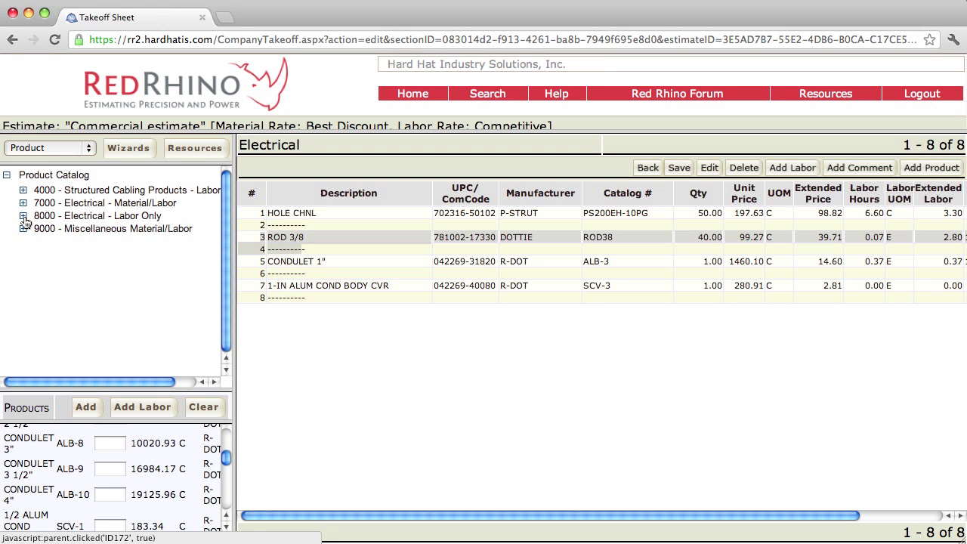
pyautogui.click(23, 216)
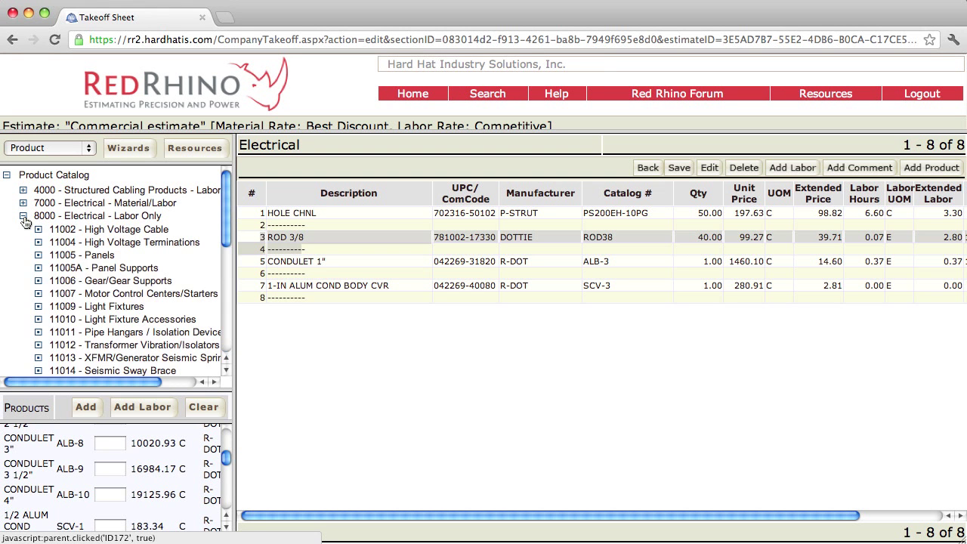
pyautogui.click(98, 257)
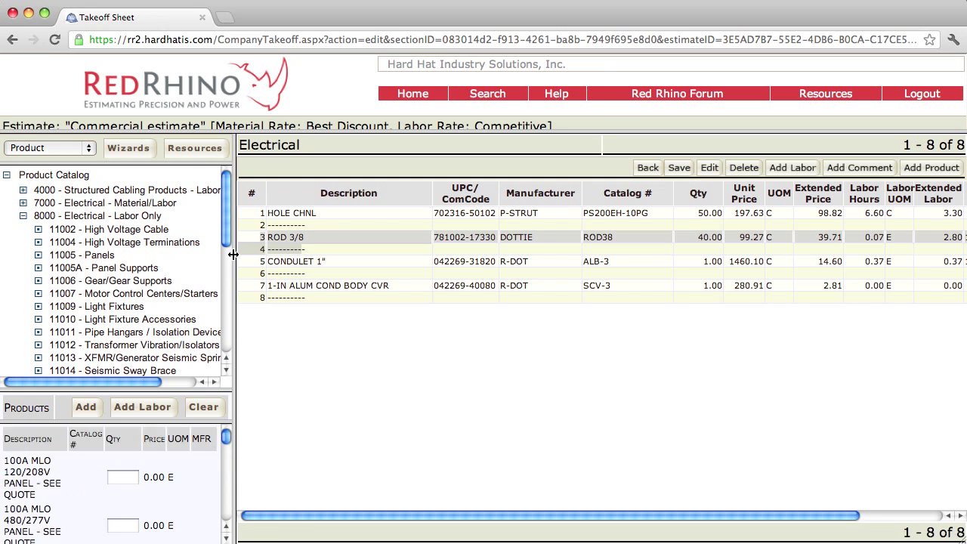
# - Add one 100A MLO 120/208V panel and one 225A MLO 480/277V panel to the Electrical takeoff and save it
pyautogui.moveTo(234, 255); pyautogui.dragTo(547, 272)
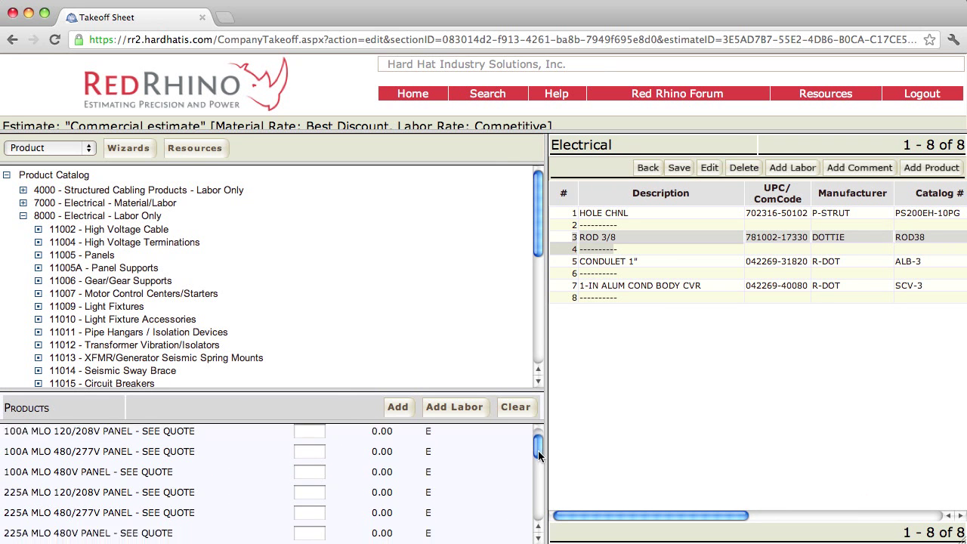
pyautogui.moveTo(539, 450)
pyautogui.mouseDown()
pyautogui.moveTo(536, 489)
pyautogui.moveTo(539, 448)
pyautogui.mouseUp()
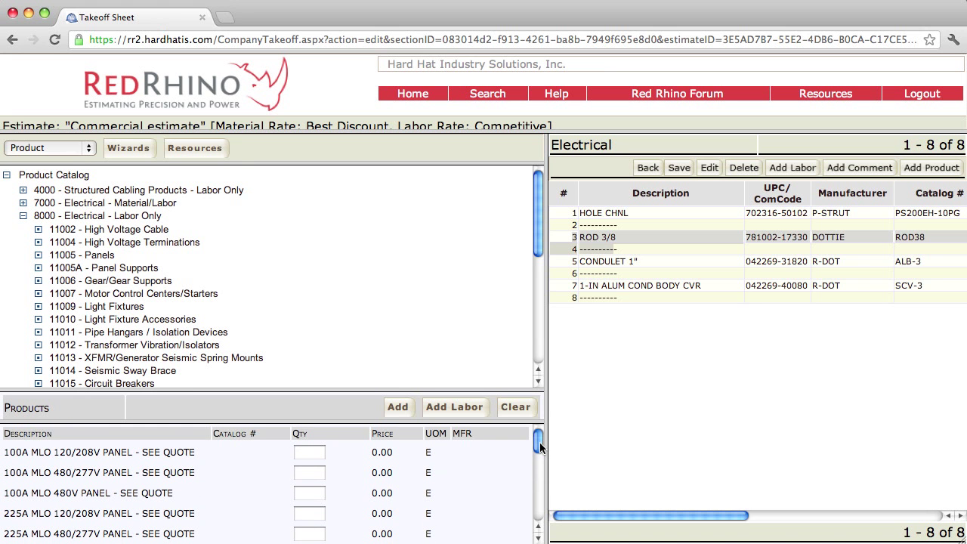
pyautogui.click(305, 451)
pyautogui.write('1')
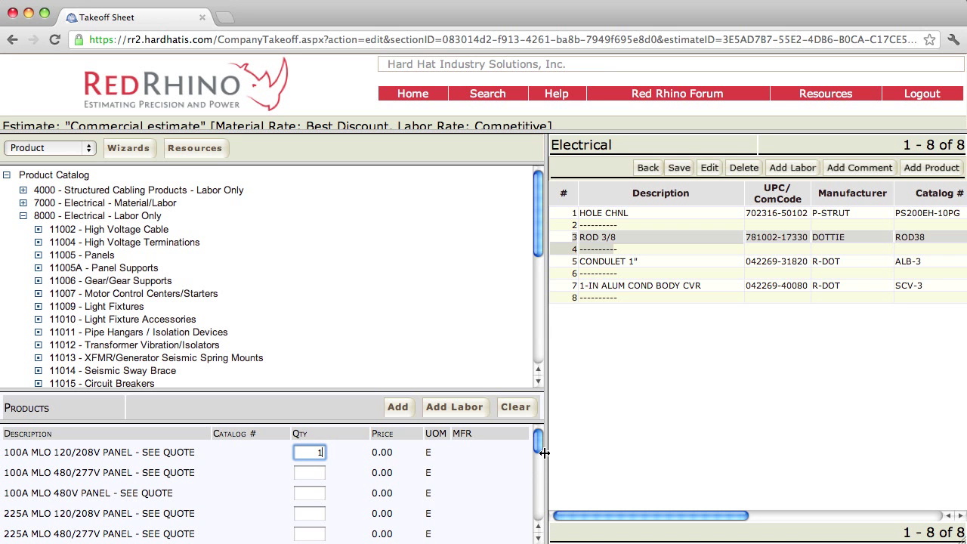
pyautogui.moveTo(538, 444); pyautogui.dragTo(538, 459)
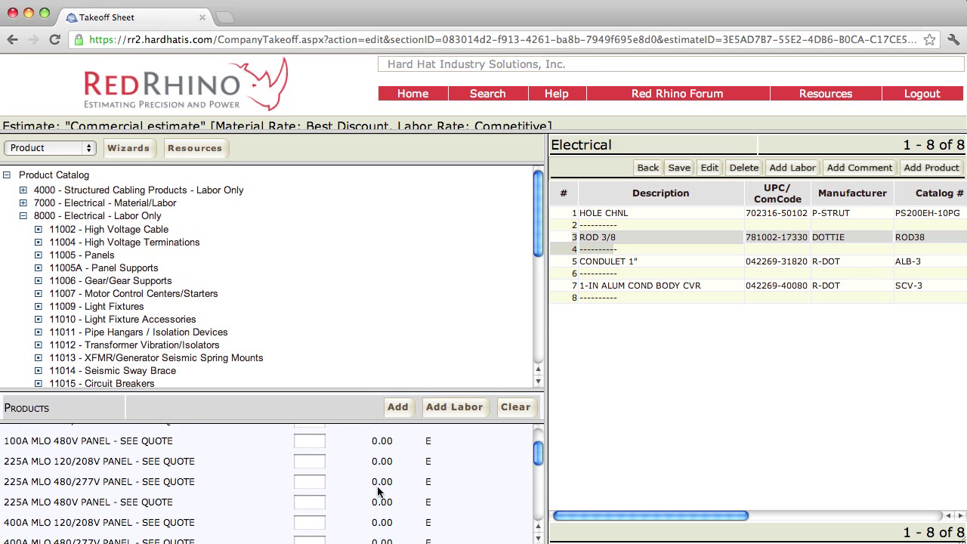
pyautogui.click(317, 484)
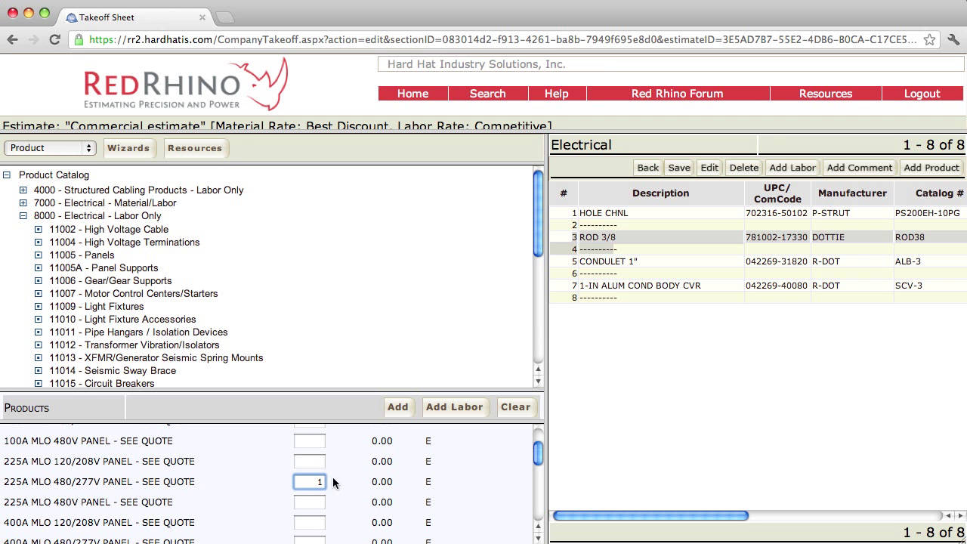
pyautogui.click(398, 408)
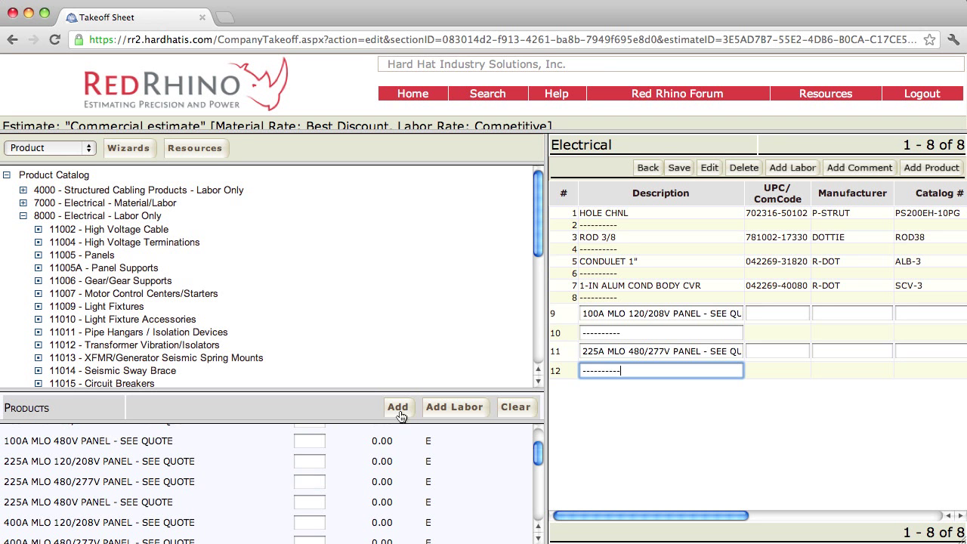
pyautogui.moveTo(546, 337); pyautogui.dragTo(120, 267)
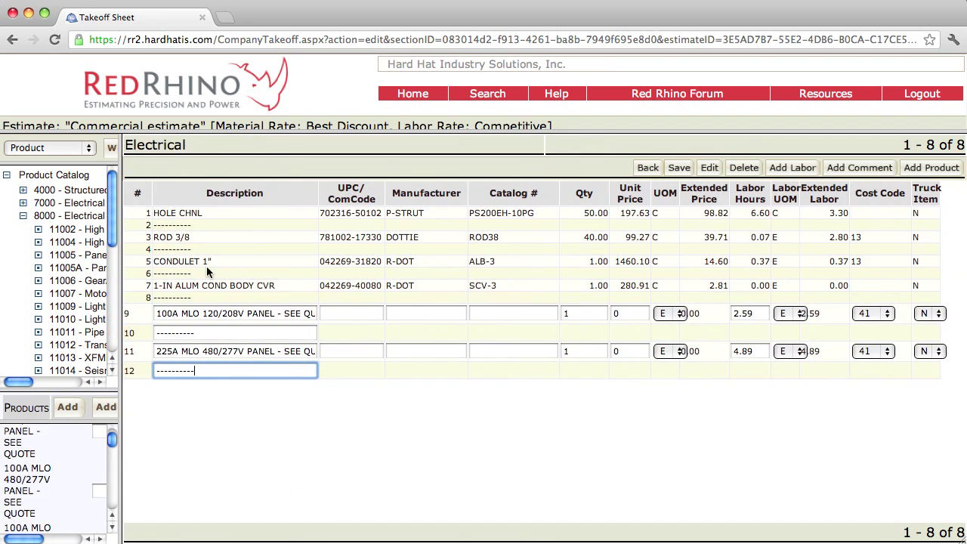
pyautogui.click(678, 169)
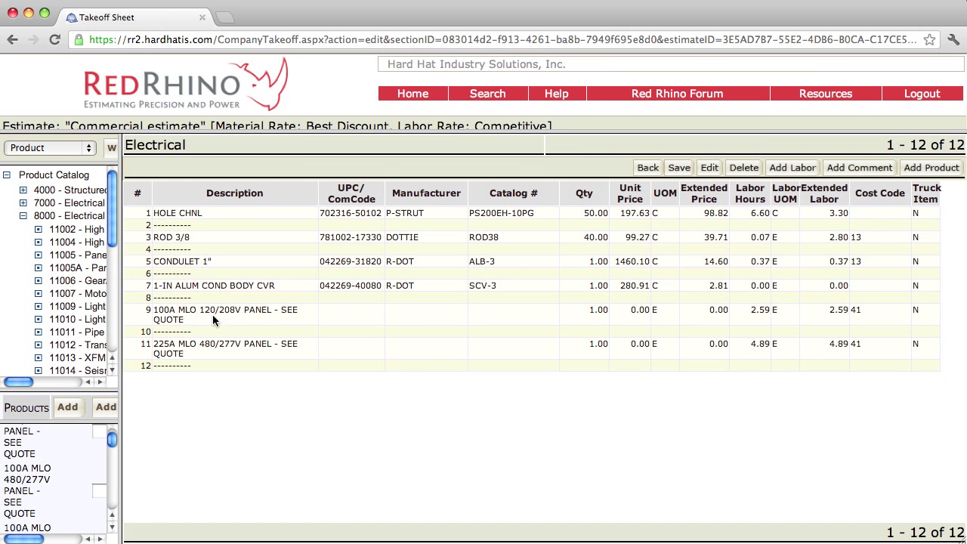
pyautogui.moveTo(189, 319); pyautogui.dragTo(157, 313)
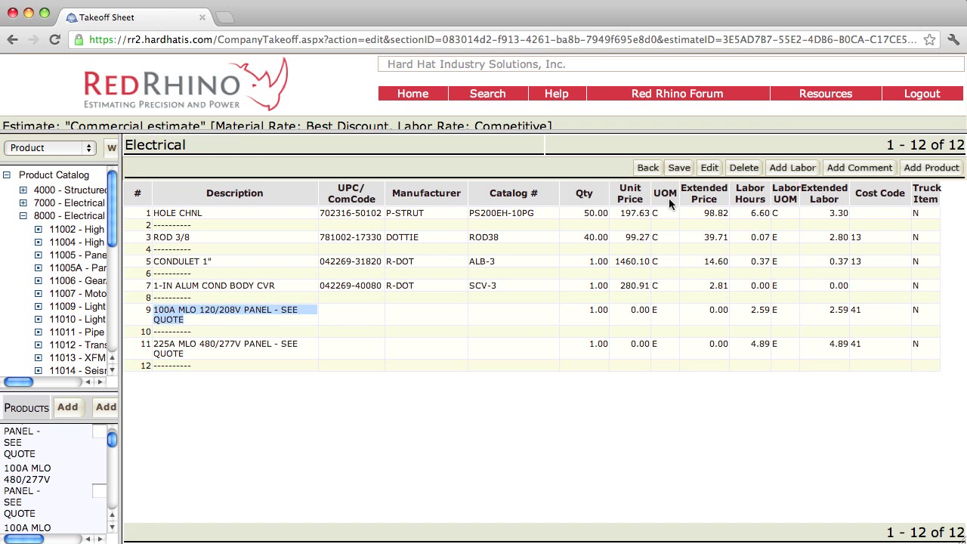
pyautogui.click(677, 170)
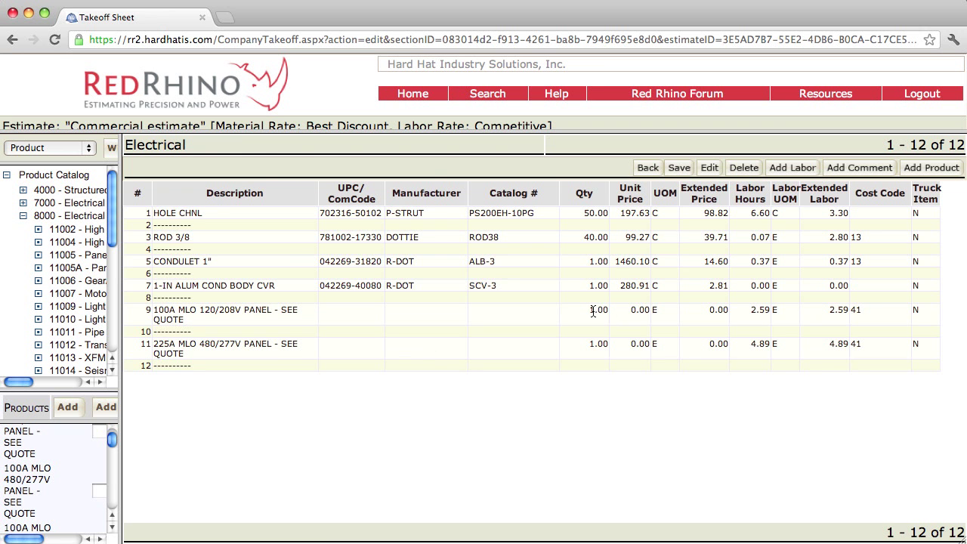
pyautogui.moveTo(632, 311); pyautogui.dragTo(640, 315)
pyautogui.doubleClick(639, 316)
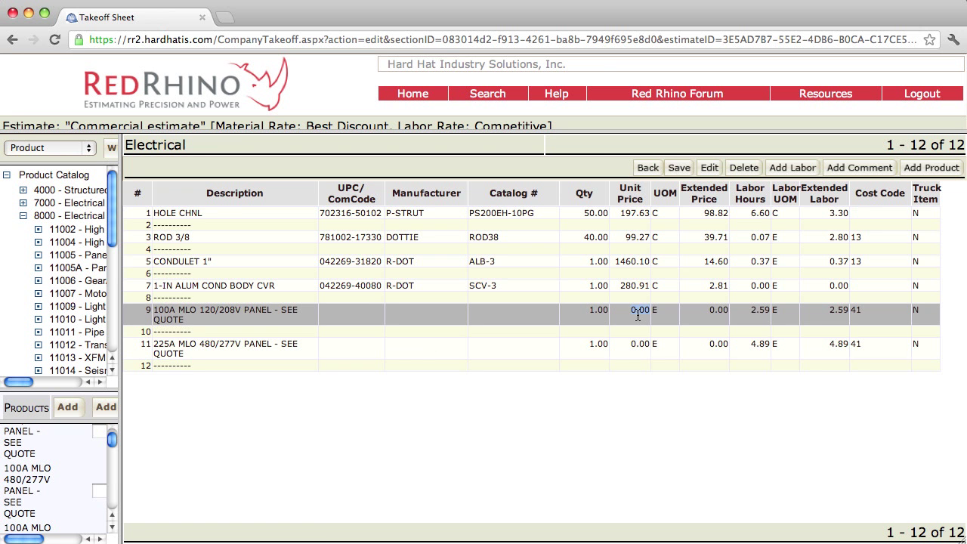
pyautogui.click(677, 168)
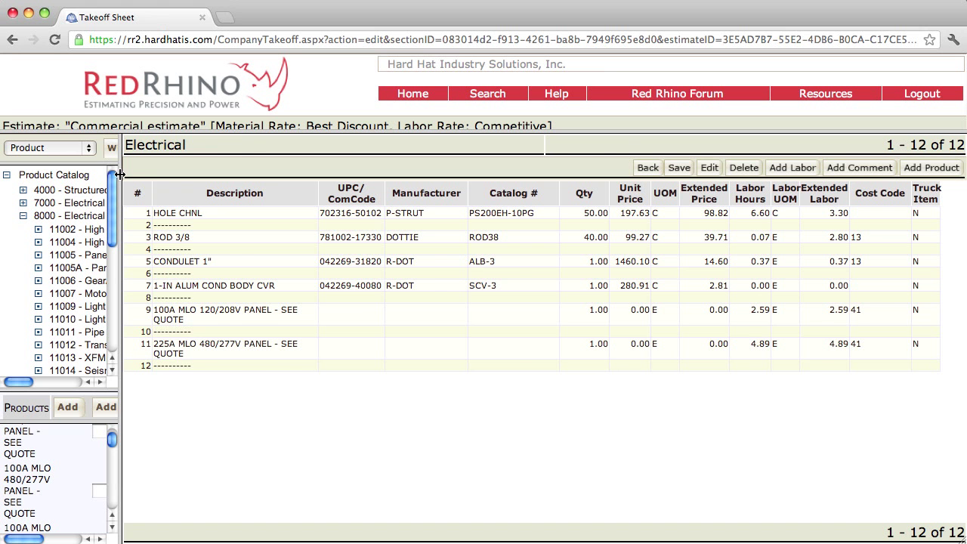
# - List the 11015 - Circuit Breakers products from the labor-only category
pyautogui.moveTo(120, 175); pyautogui.dragTo(319, 194)
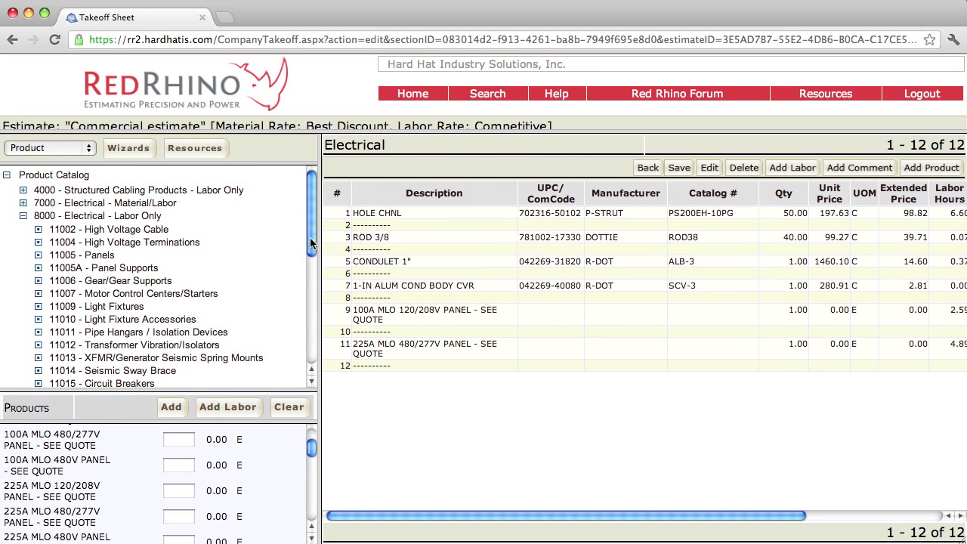
pyautogui.moveTo(309, 239); pyautogui.dragTo(305, 309)
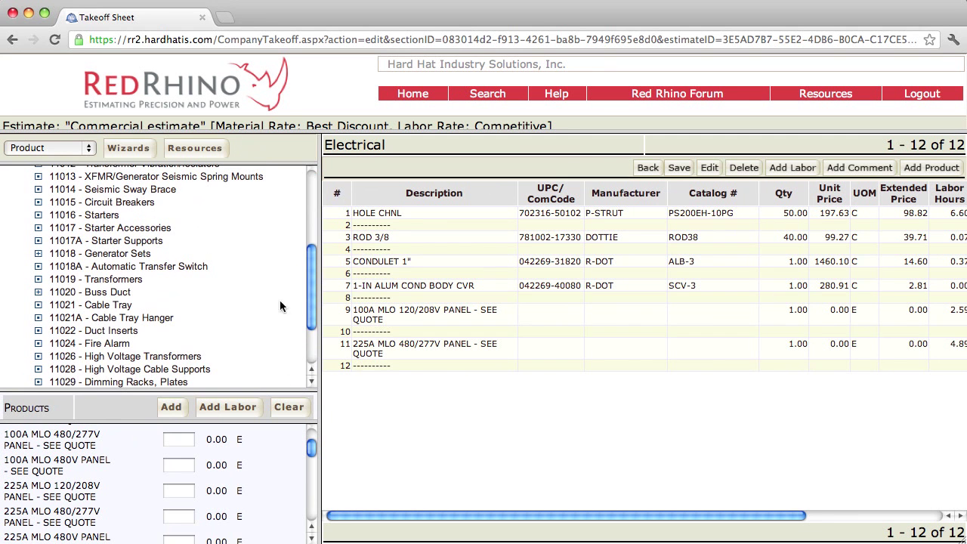
pyautogui.click(111, 205)
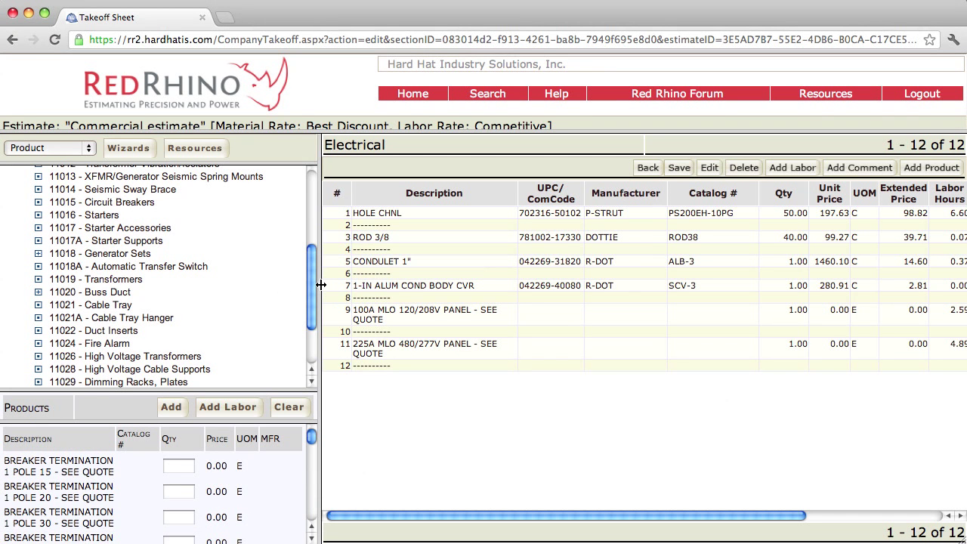
# - Enter a quantity of 10 for the 1 pole 20 breaker termination and 4 for the 2 pole 40 breaker termination
pyautogui.moveTo(321, 285); pyautogui.dragTo(638, 262)
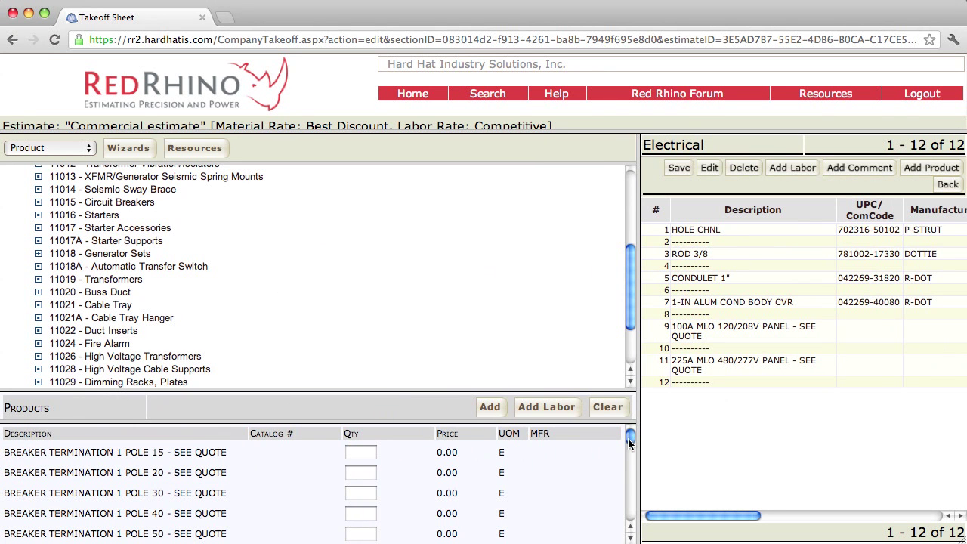
pyautogui.moveTo(630, 441); pyautogui.dragTo(634, 417)
pyautogui.moveTo(636, 310); pyautogui.dragTo(635, 257)
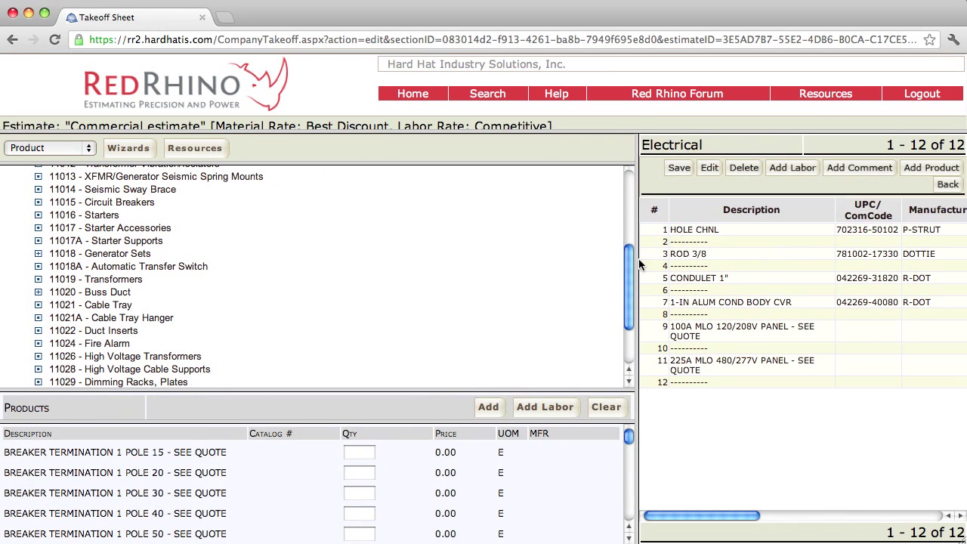
pyautogui.click(357, 472)
pyautogui.moveTo(627, 443); pyautogui.dragTo(626, 458)
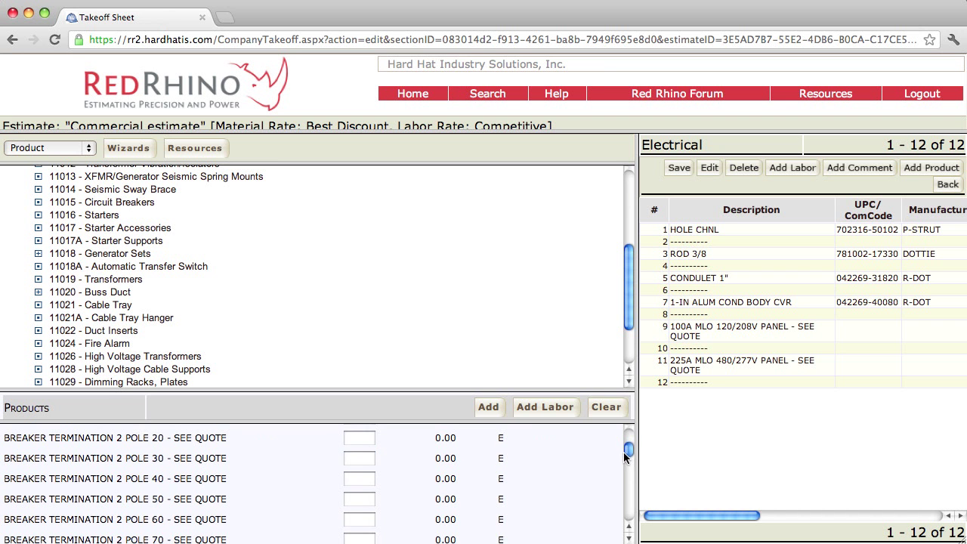
pyautogui.click(355, 479)
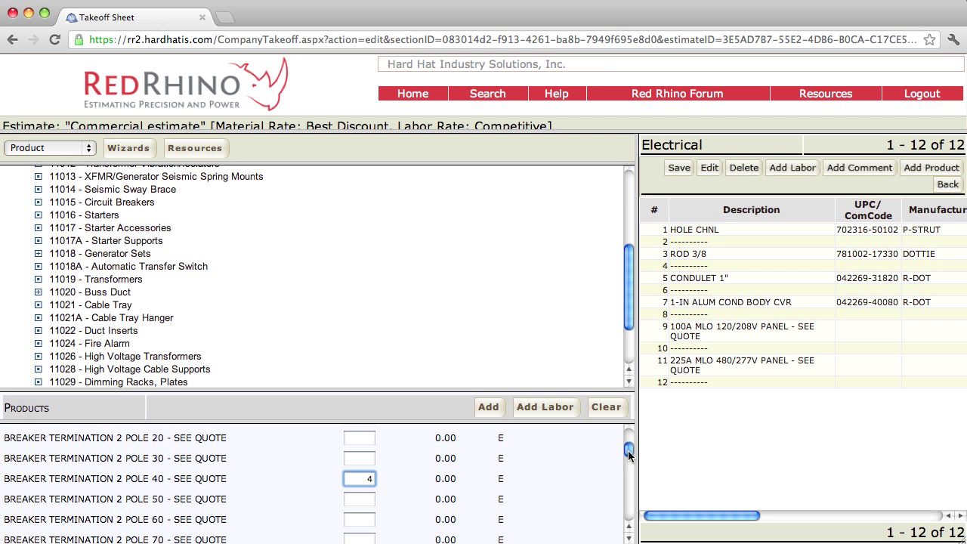
# - Enter quantity 1 for the 3 pole 40 and 3 pole 50 breaker terminations, and add all entered terminations to the takeoff and save
pyautogui.moveTo(627, 451); pyautogui.dragTo(626, 473)
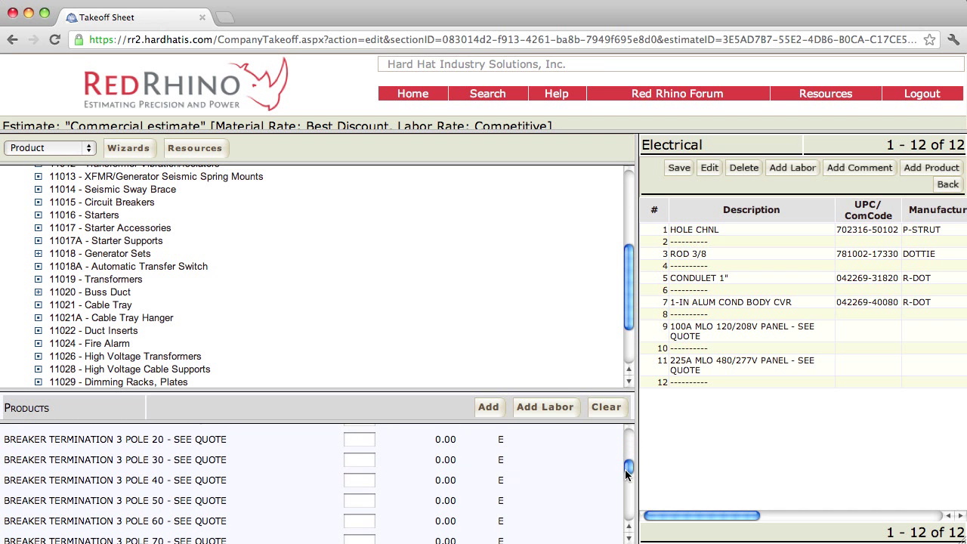
pyautogui.click(360, 479)
pyautogui.click(356, 501)
pyautogui.write('1')
pyautogui.click(488, 408)
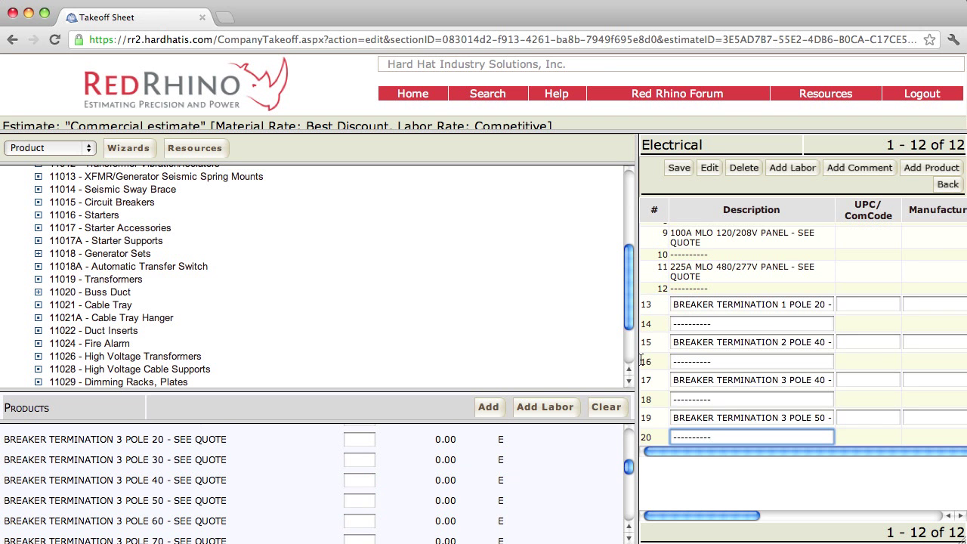
pyautogui.moveTo(638, 357); pyautogui.dragTo(100, 280)
pyautogui.click(678, 167)
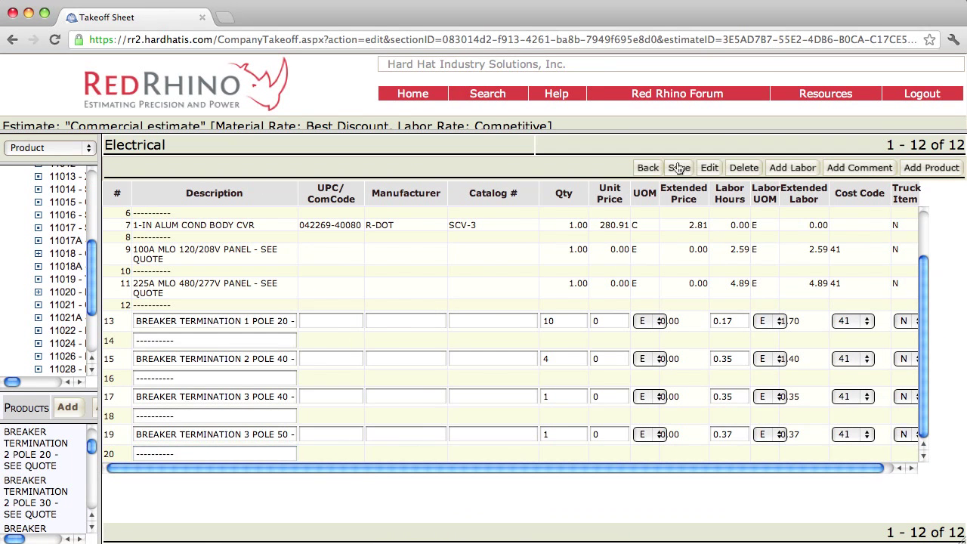